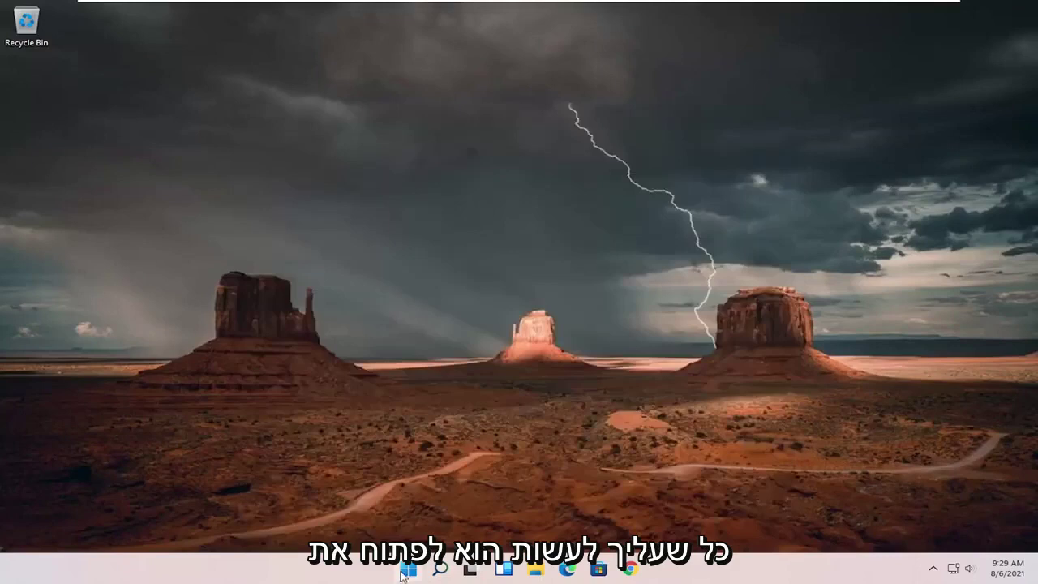
Open Windows Settings and go to the Network & internet page.
left_click(442, 570)
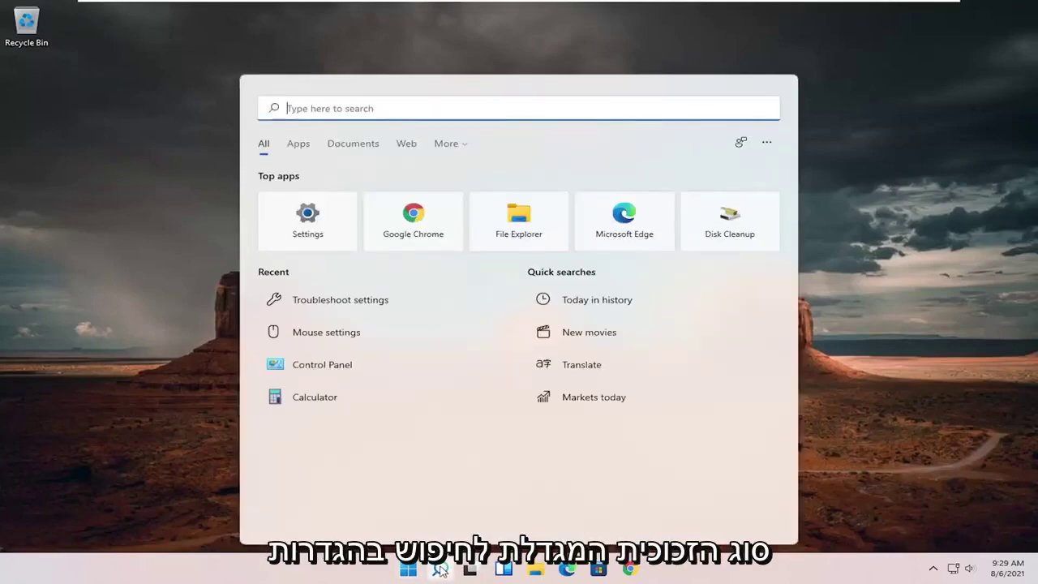
type("settings")
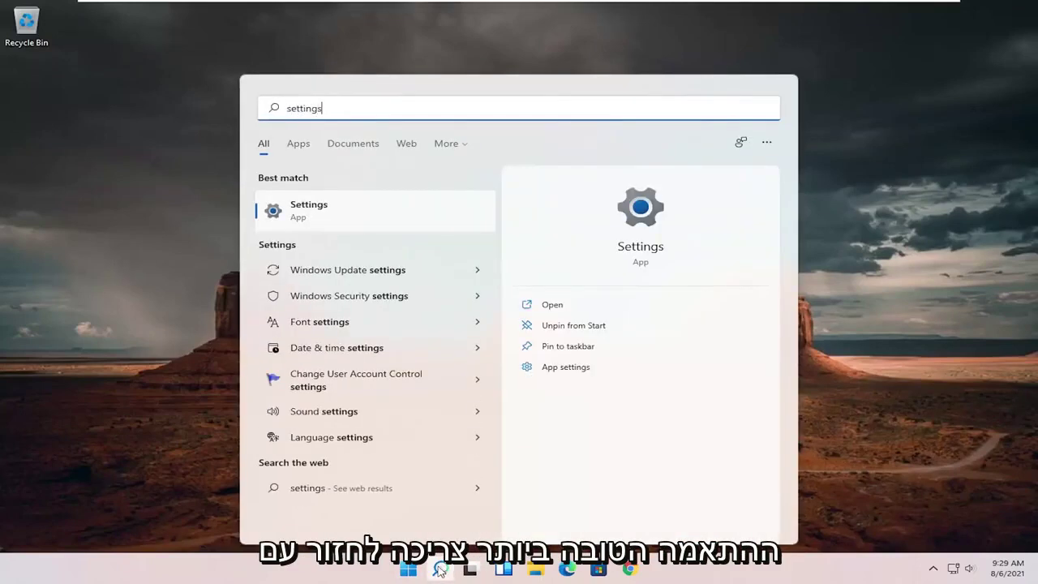
left_click(329, 211)
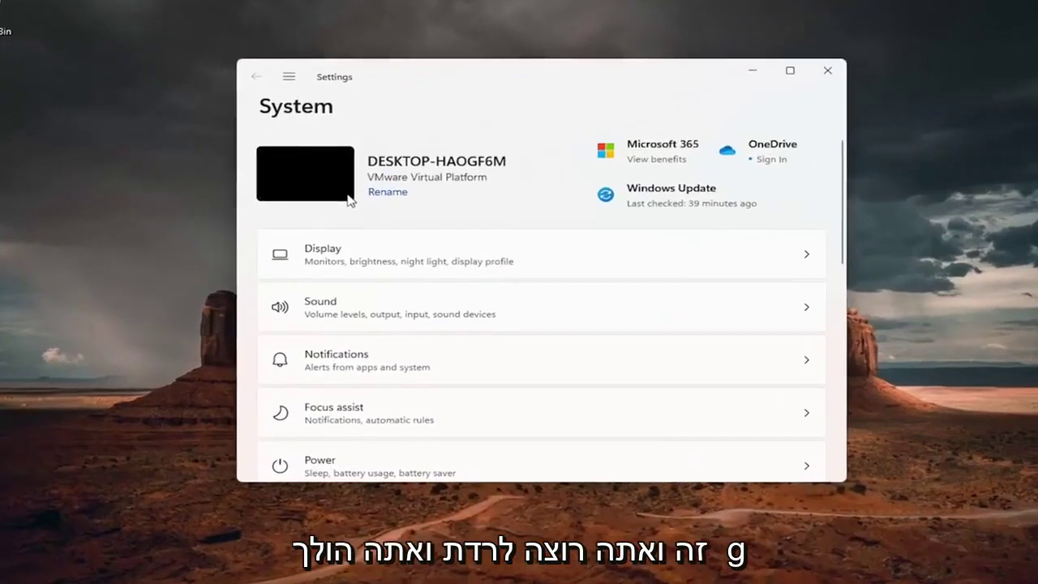
scroll(280, 111, "down", 1)
scroll(270, 108, "up", 1)
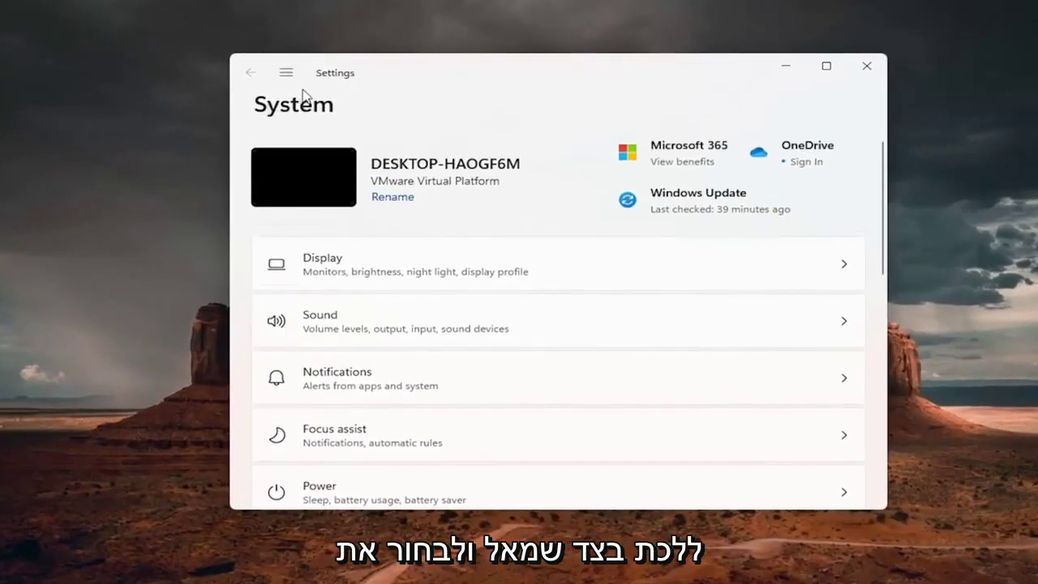
left_click(287, 75)
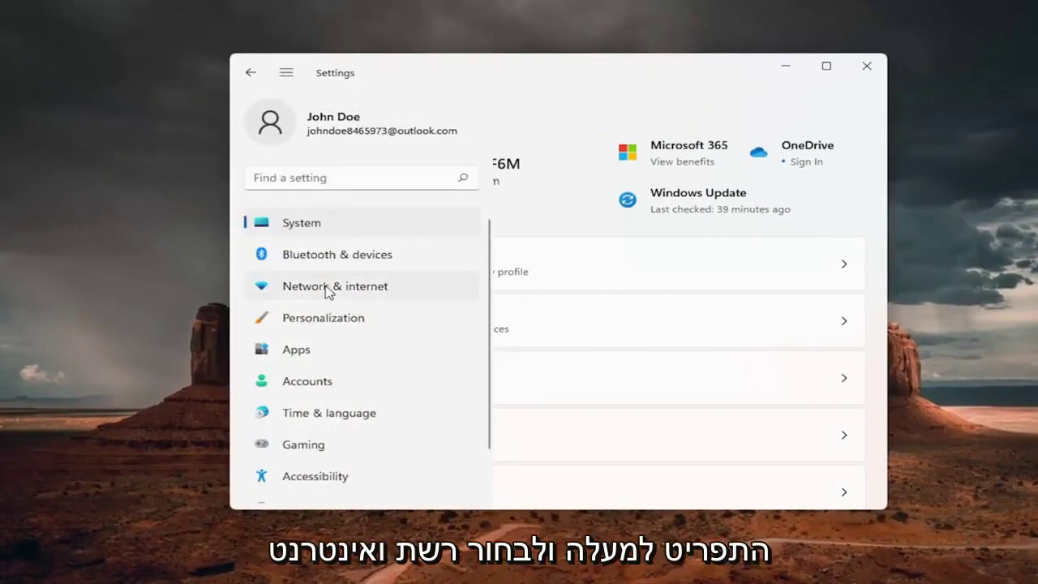
left_click(376, 288)
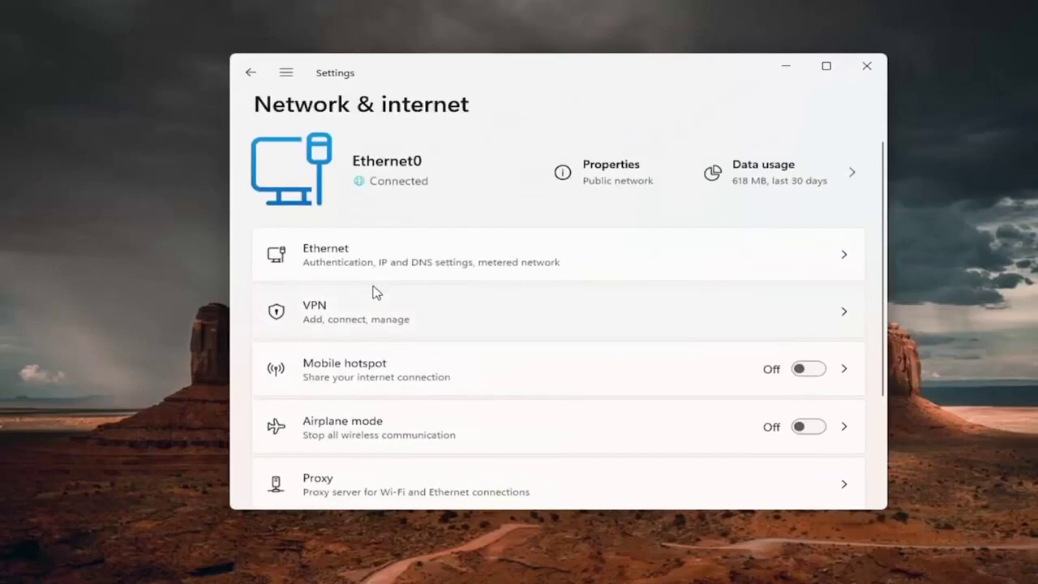
Open the Network reset page within the advanced network settings.
scroll(376, 288, "down", 1)
scroll(375, 288, "down", 3)
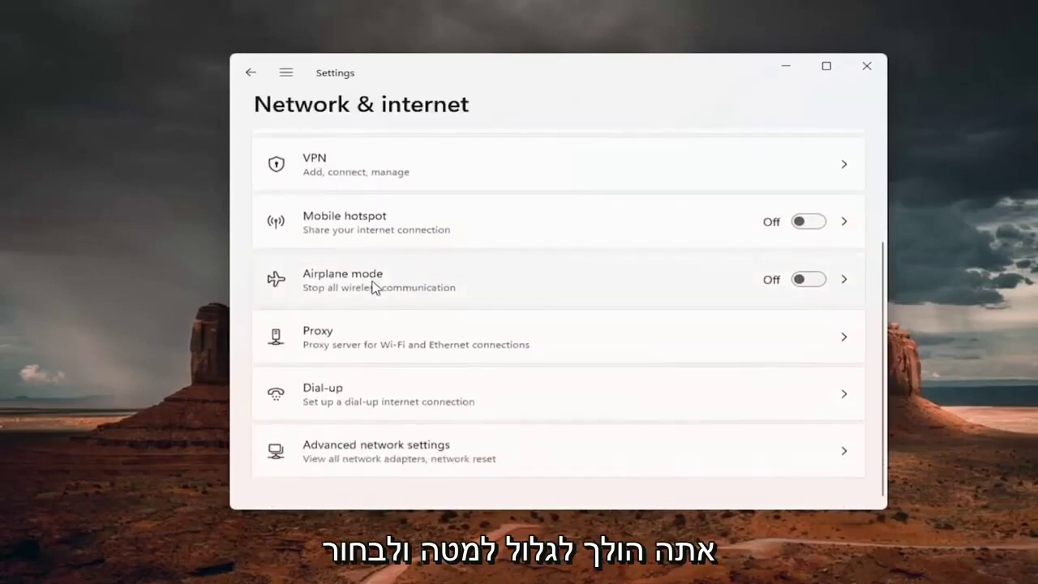
left_click(448, 454)
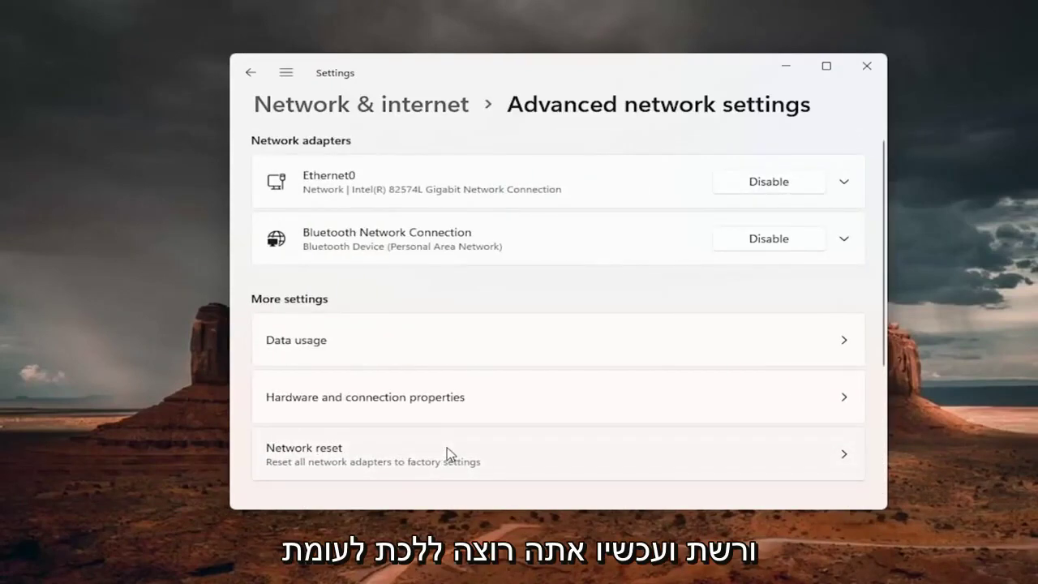
scroll(400, 445, "down", 1)
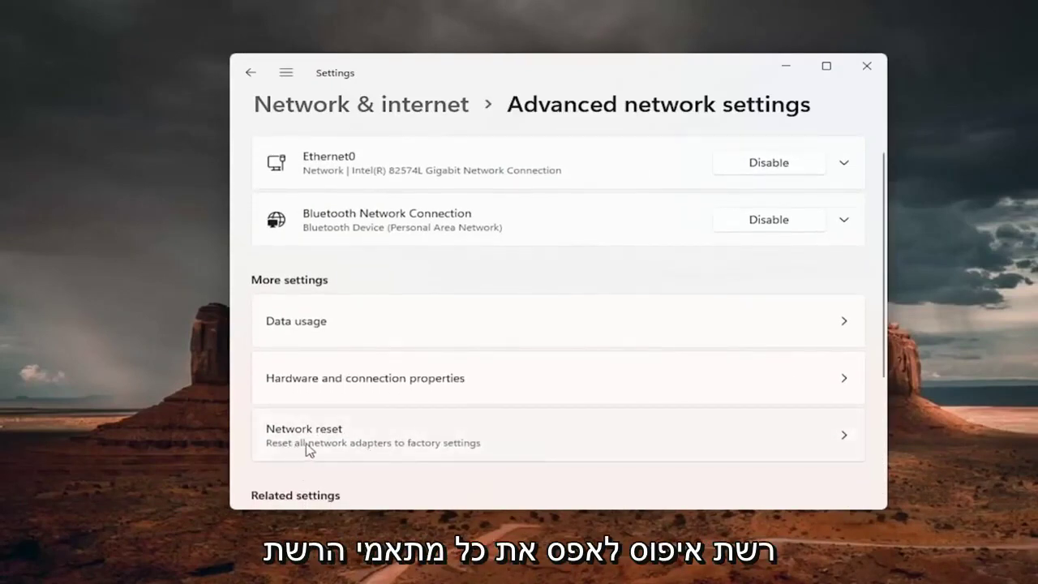
left_click(457, 442)
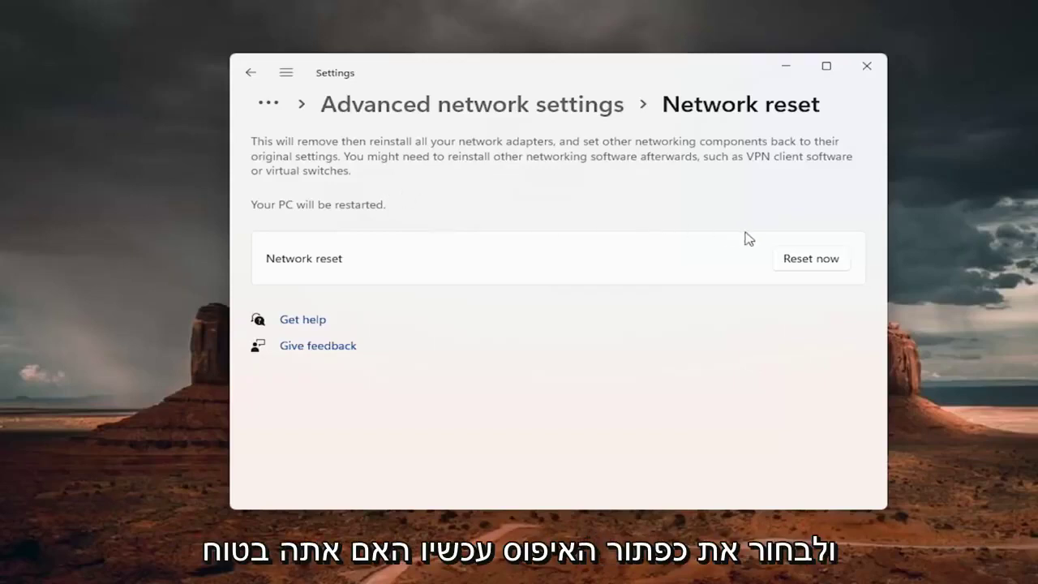
Run and confirm the network reset, dismiss the sign-out notice, and close Settings.
left_click(814, 261)
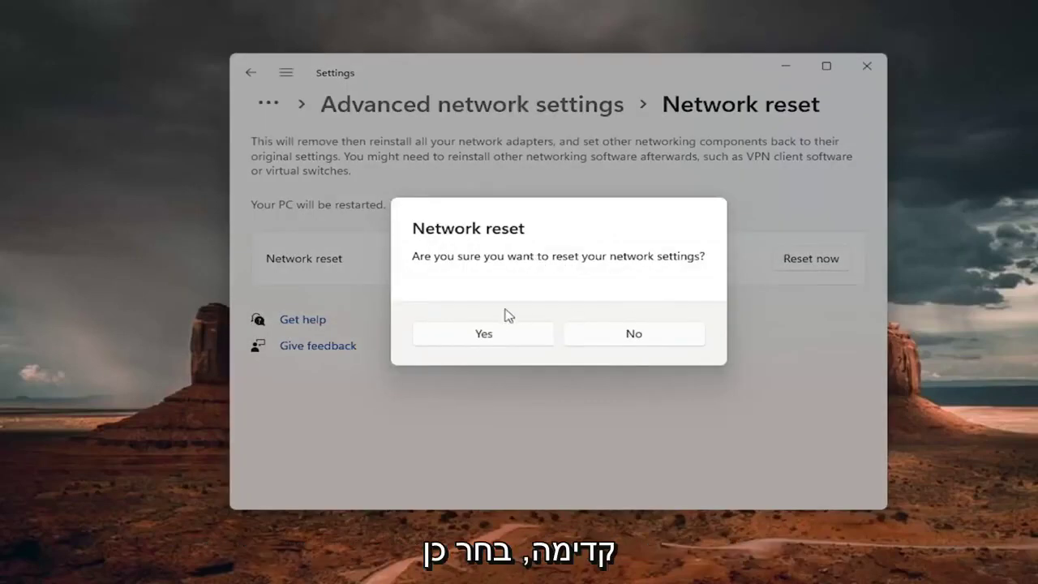
left_click(482, 336)
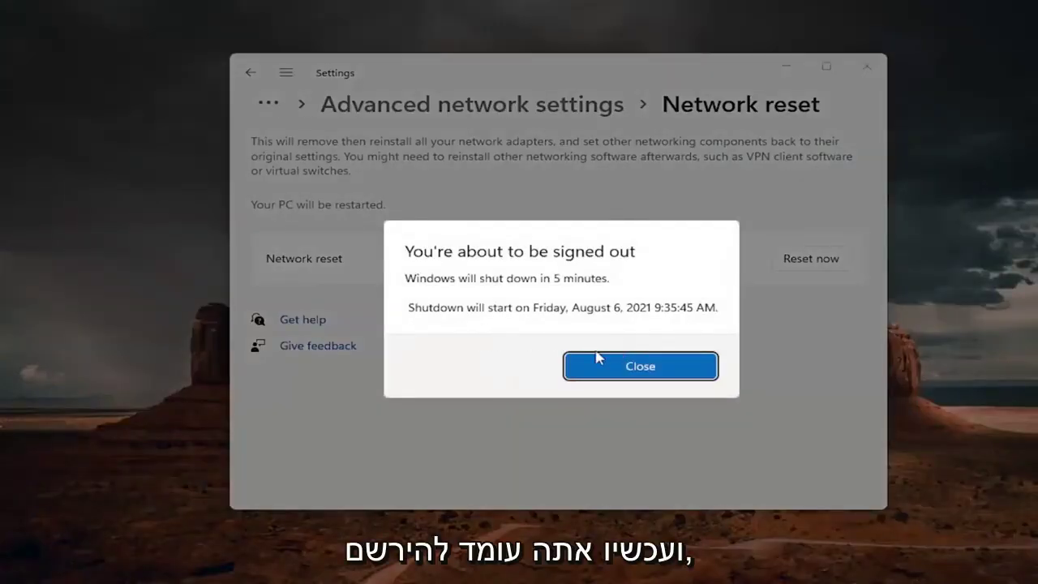
left_click(618, 367)
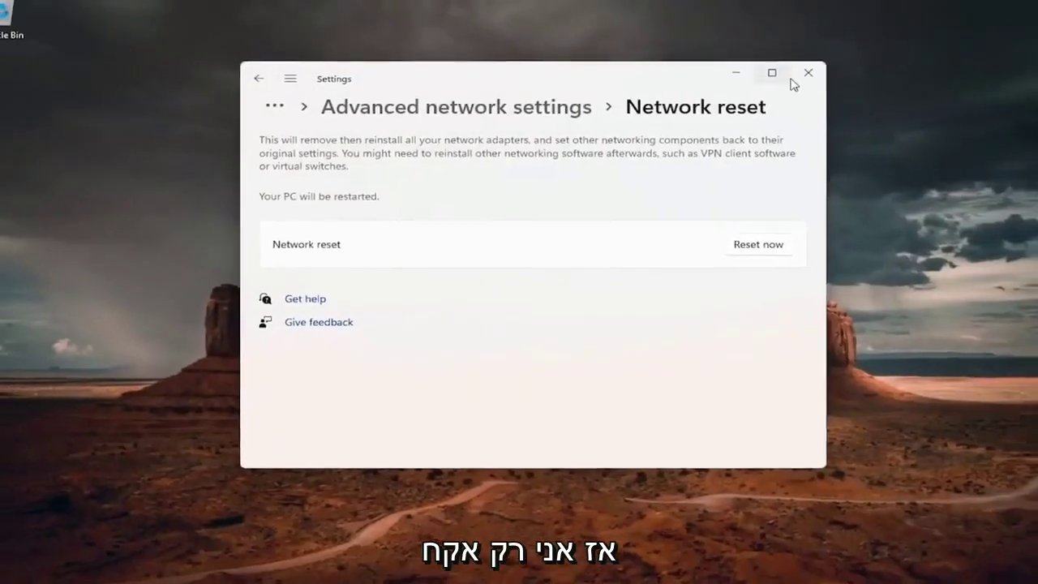
left_click(867, 66)
right_click(408, 568)
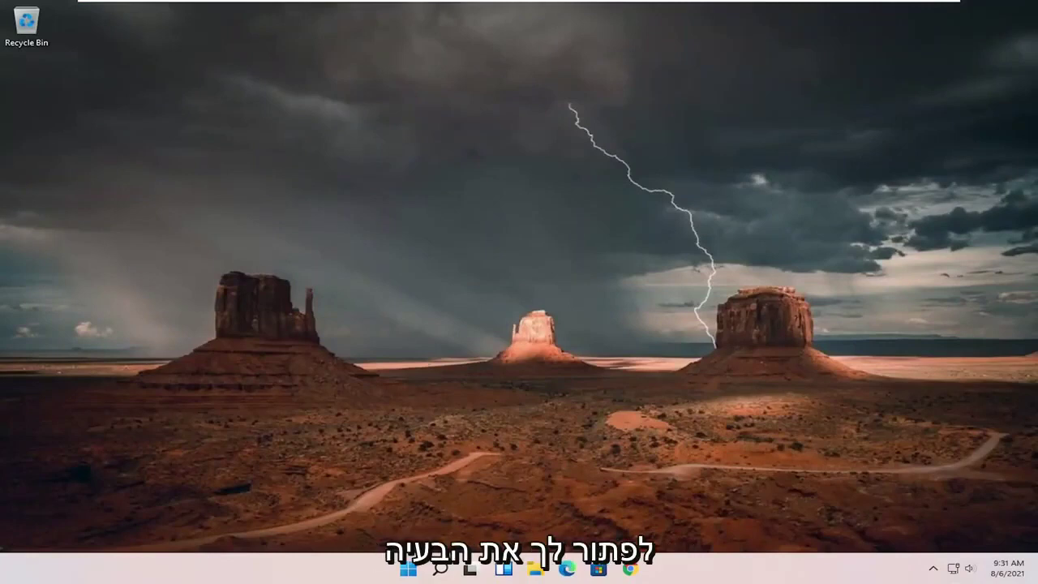
Search Windows for control panel and open the Control Panel app.
key("super+s")
left_click(541, 240)
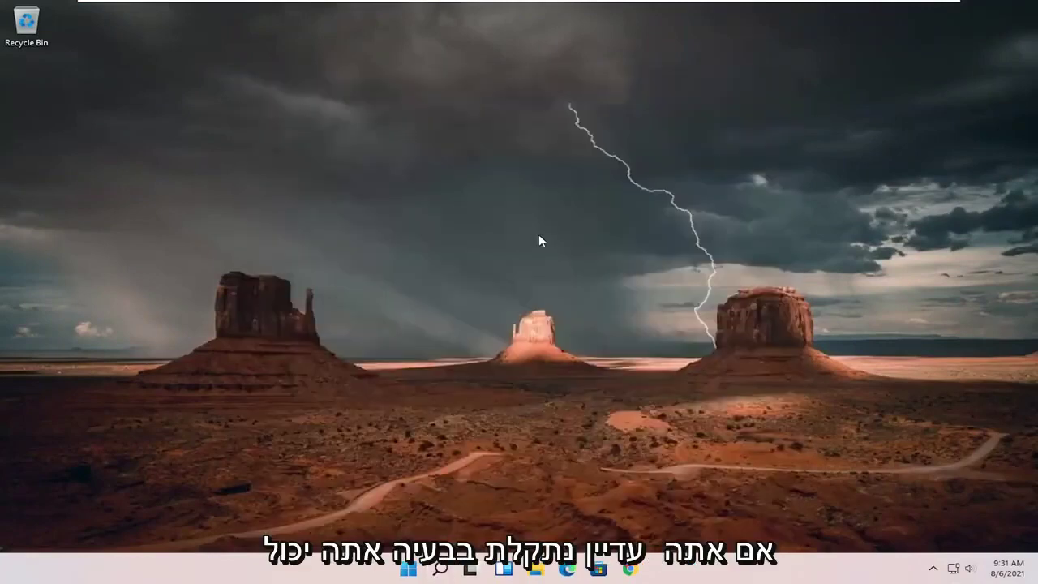
left_click(440, 567)
type("co")
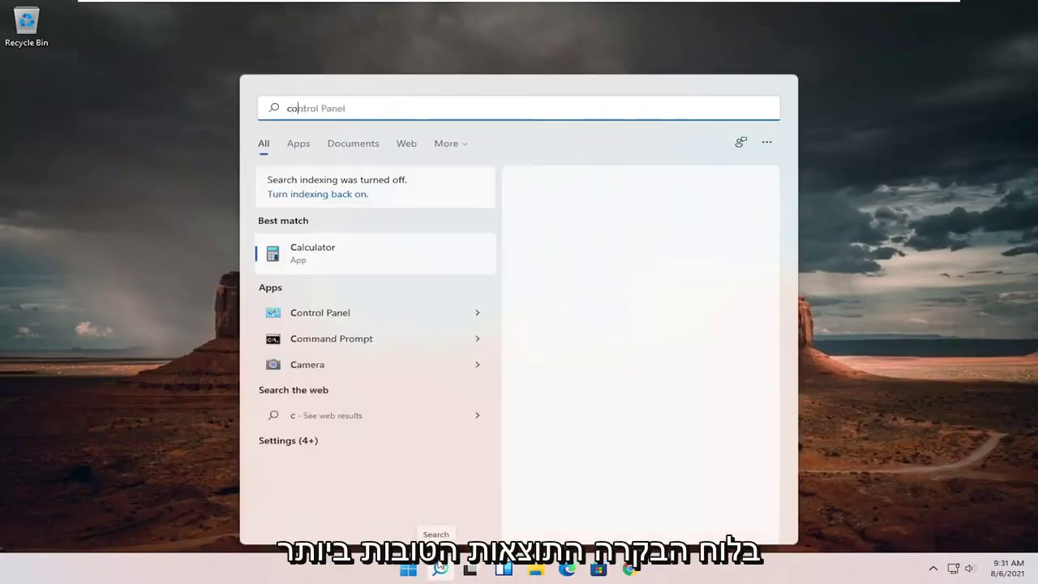
type("ntrol panel")
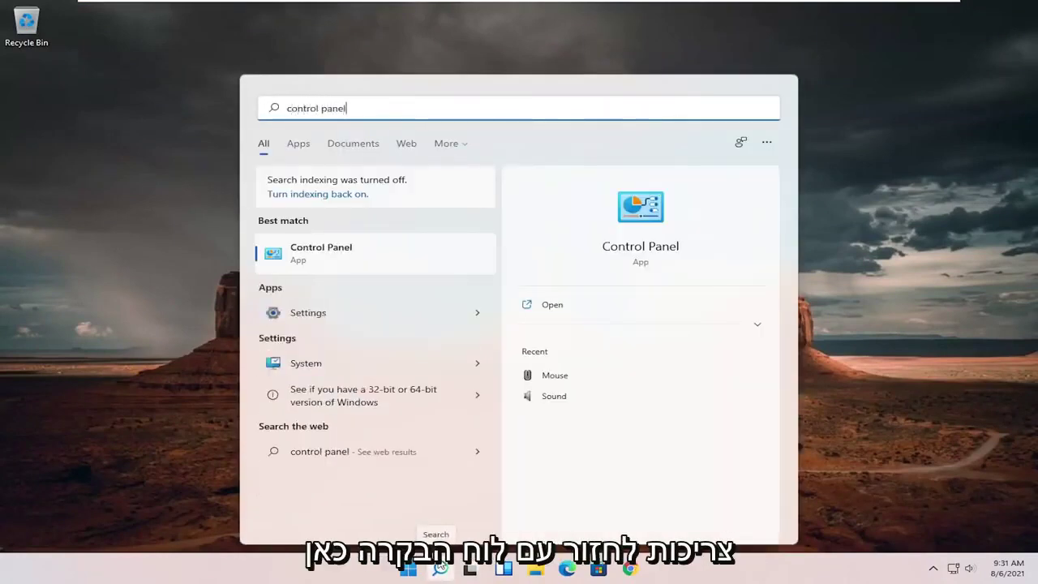
left_click(386, 254)
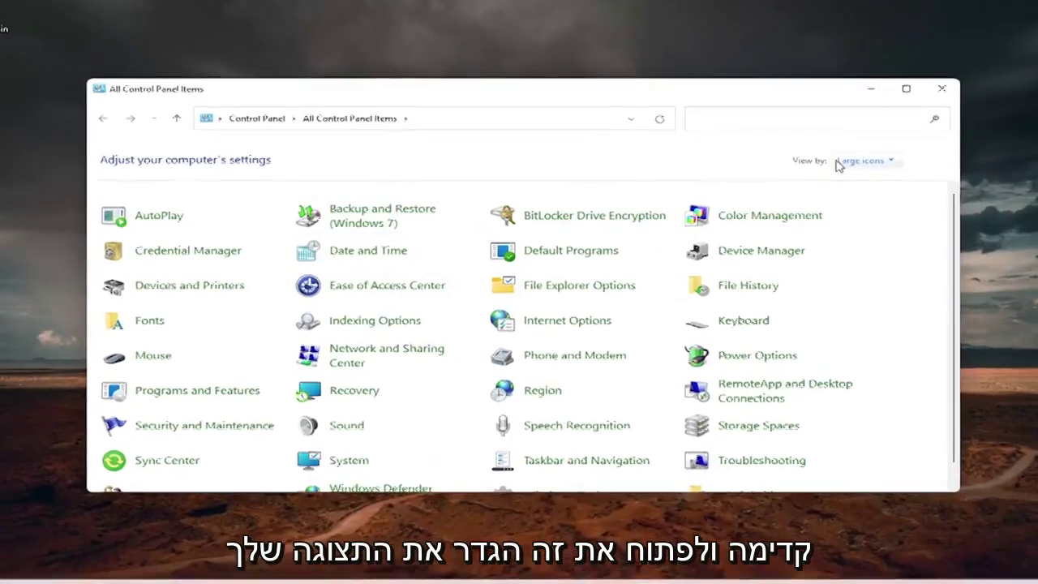
Set the Control Panel view to Large icons and open Network and Sharing Center.
left_click(843, 164)
left_click(897, 201)
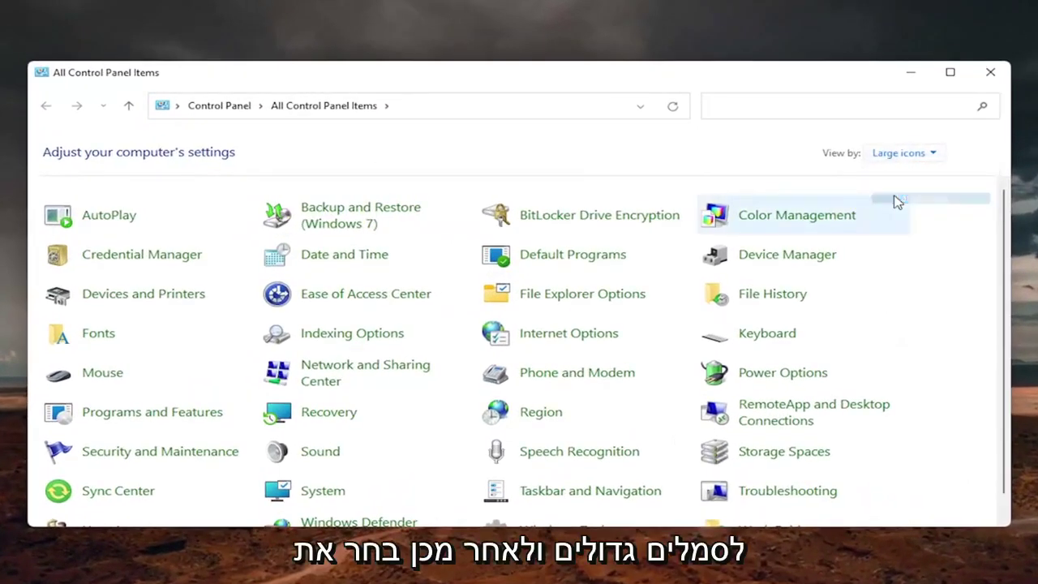
left_click(357, 371)
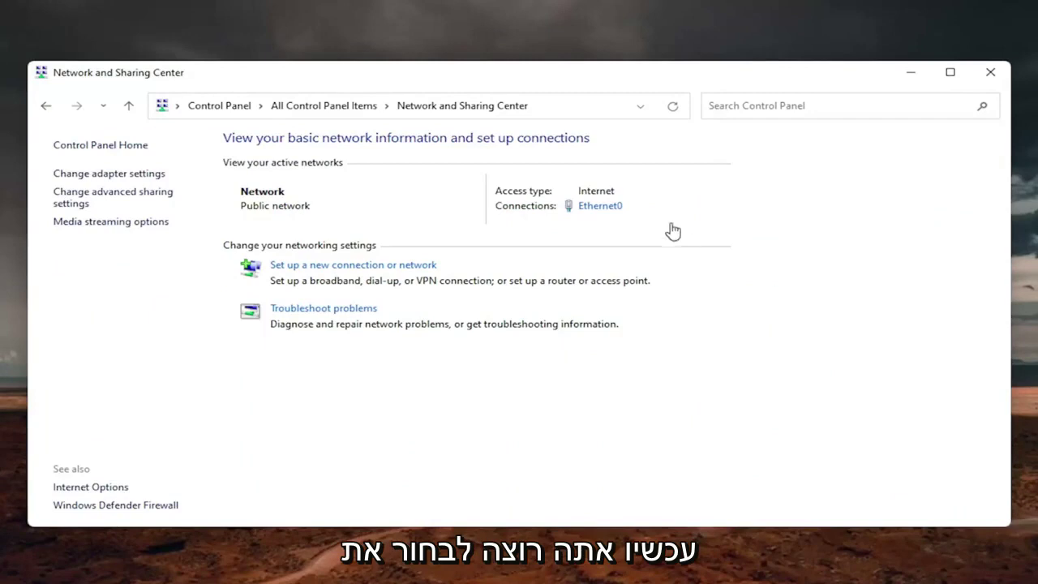
Open the Internet Protocol Version 4 (TCP/IPv4) properties of the Ethernet0 connection.
left_click(602, 209)
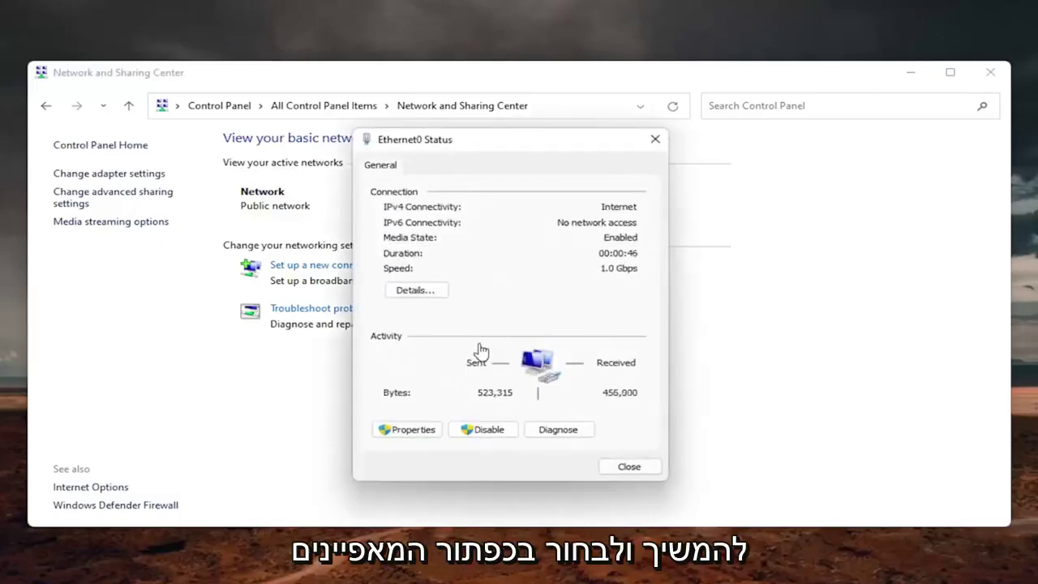
left_click(413, 433)
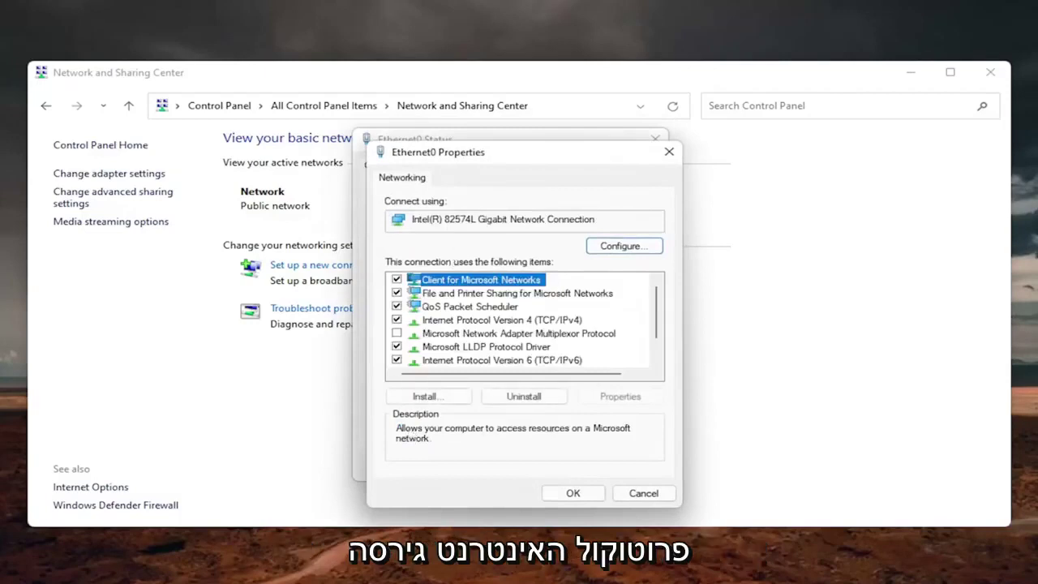
left_click_drag(479, 160, 473, 145)
left_click(510, 304)
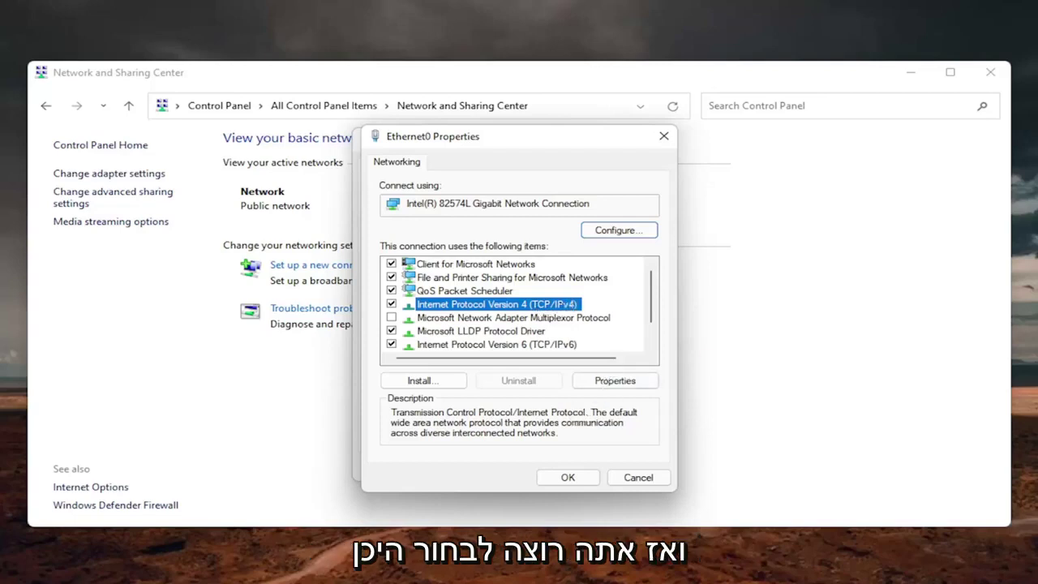
left_click(610, 382)
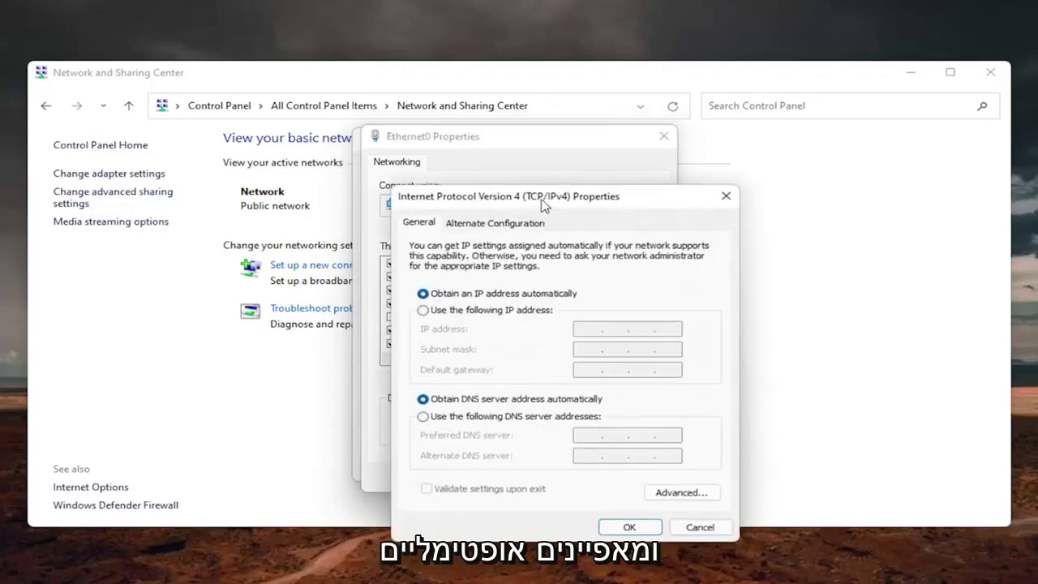
left_click_drag(519, 197, 503, 120)
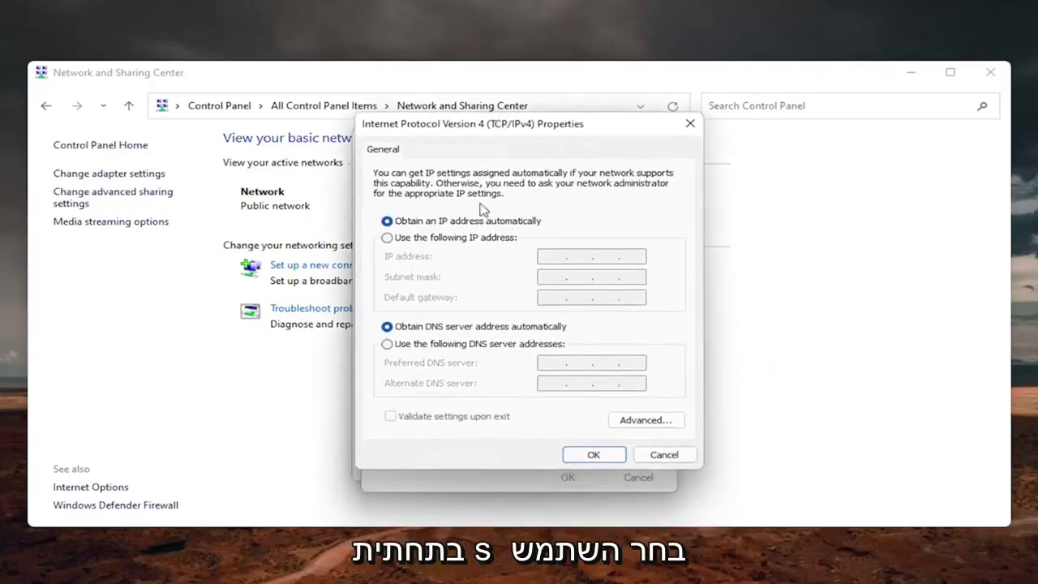
Set the preferred DNS server to 8.8.8.8 and the alternate to 8.8.4.4, validate settings upon exit, and close the diagnostics.
left_click(387, 345)
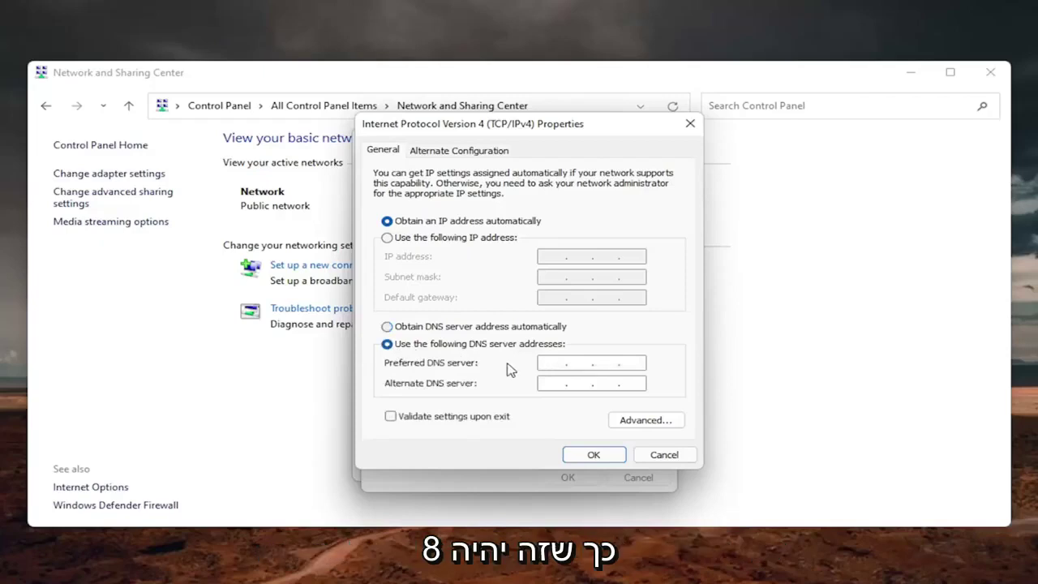
type("8")
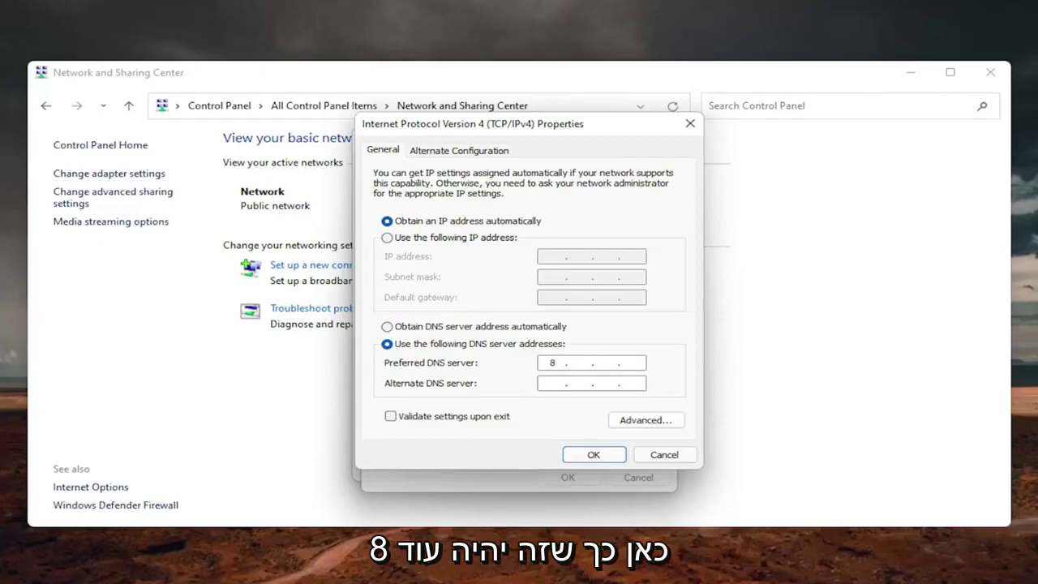
type(".8")
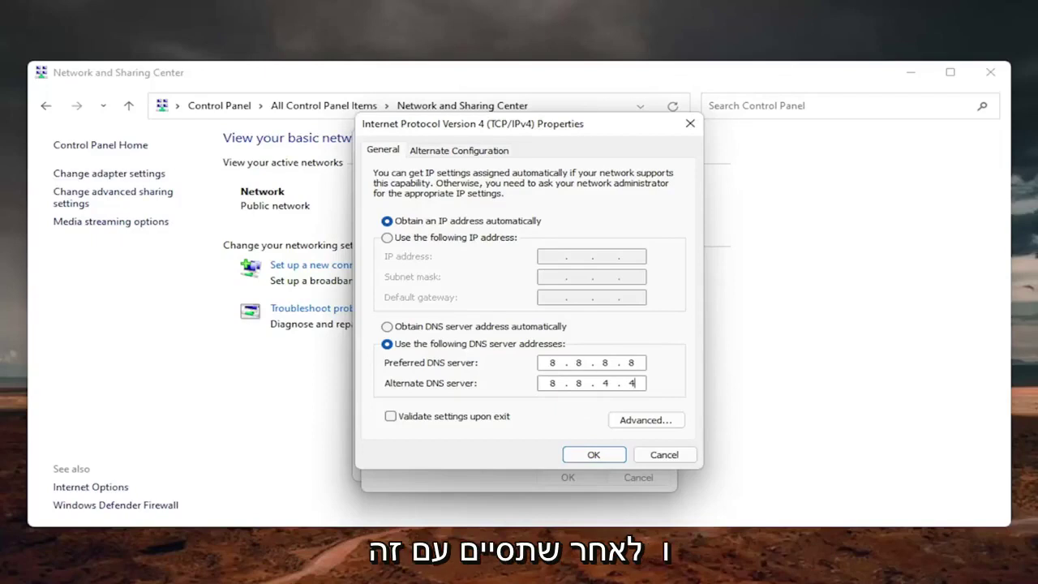
left_click(392, 417)
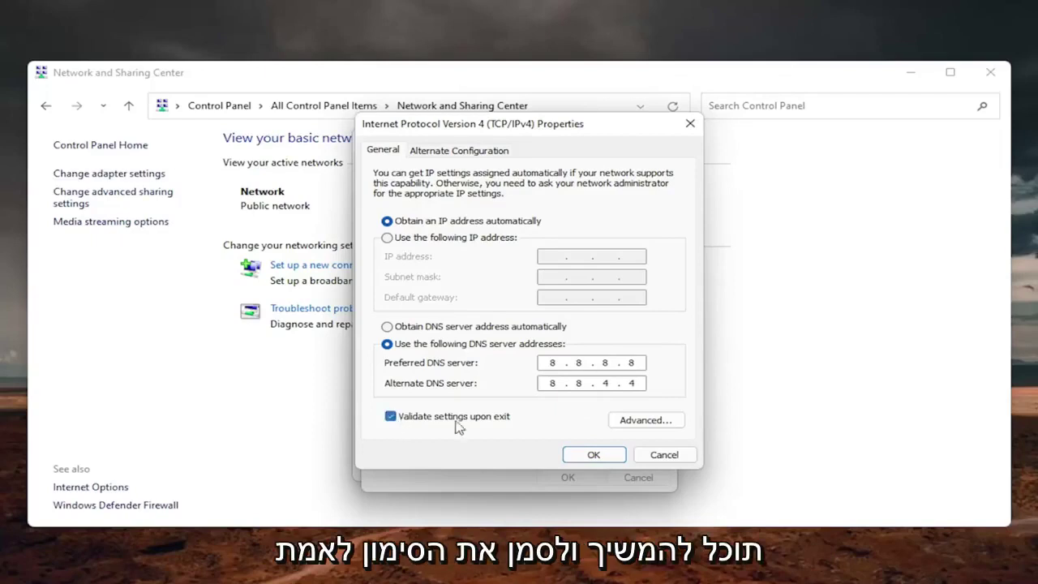
left_click(592, 455)
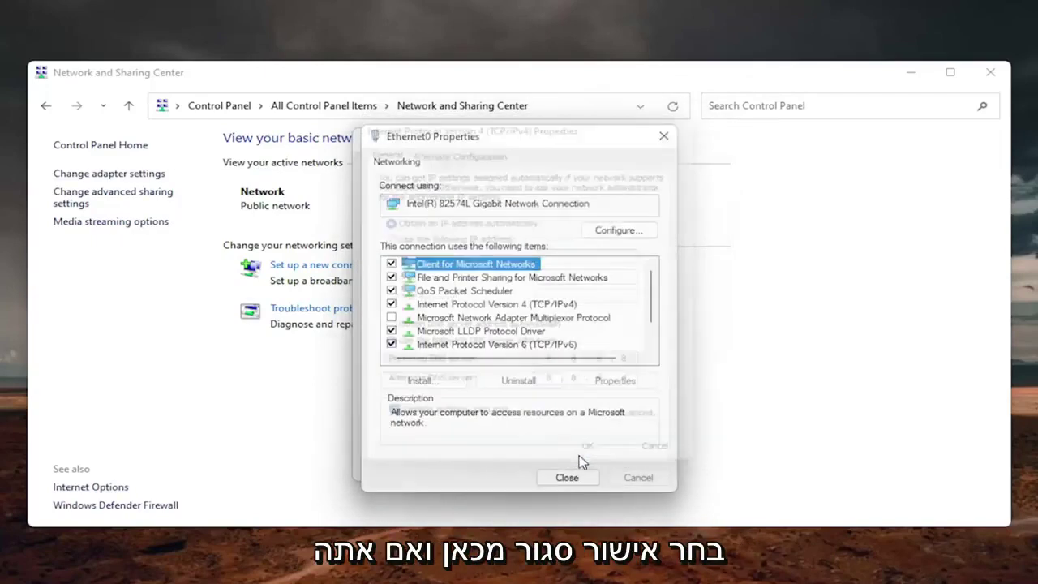
left_click(568, 478)
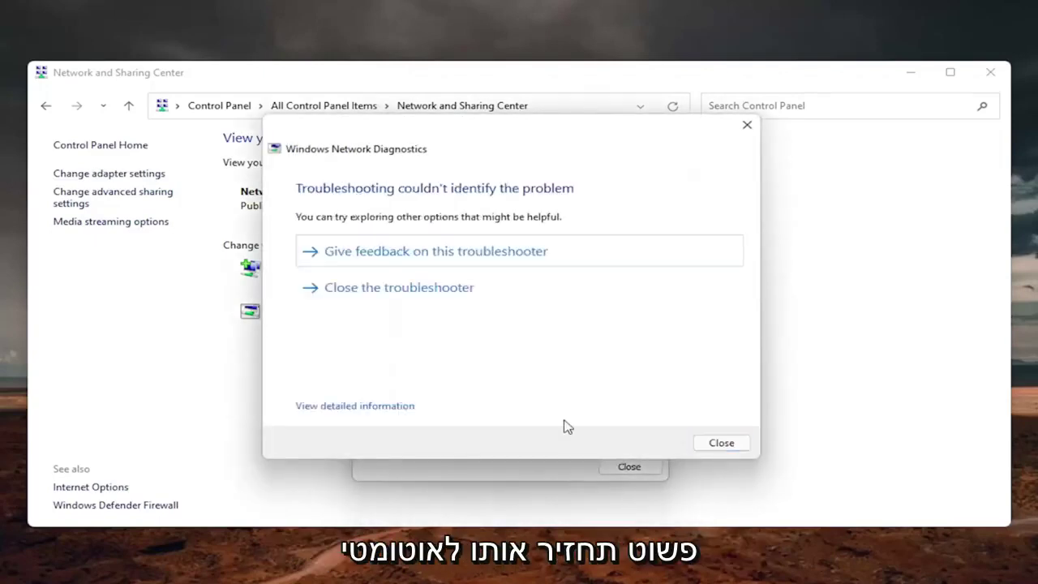
left_click(738, 446)
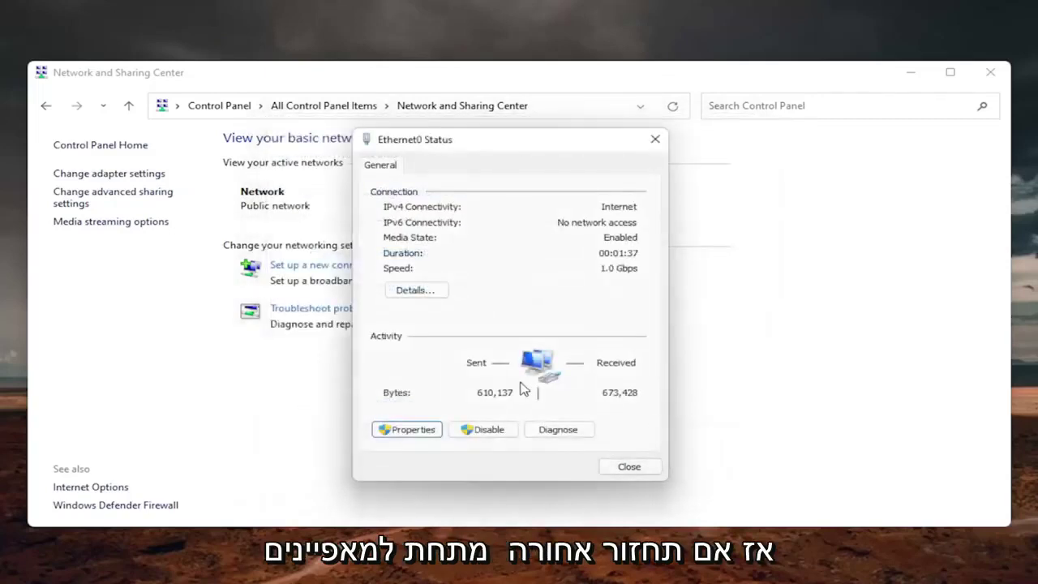
Reopen Ethernet0's IPv4 properties and set the DNS server address to be obtained automatically.
left_click(409, 430)
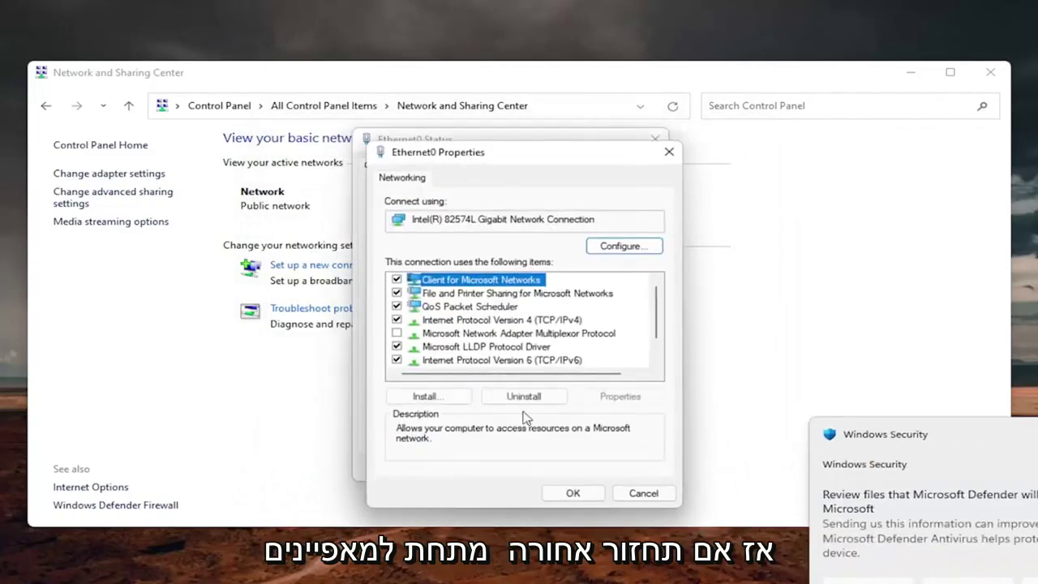
left_click(493, 323)
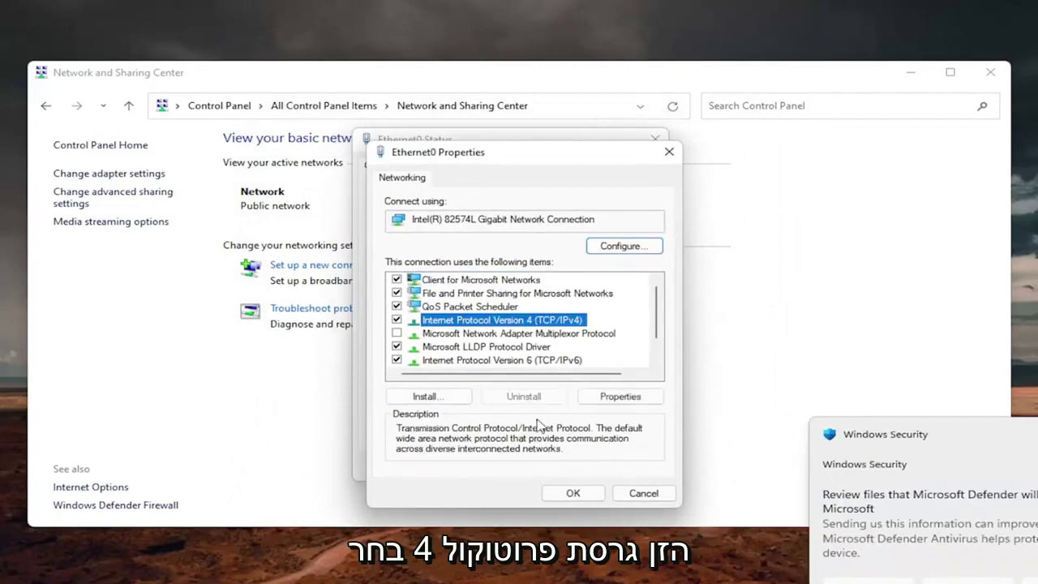
left_click(620, 397)
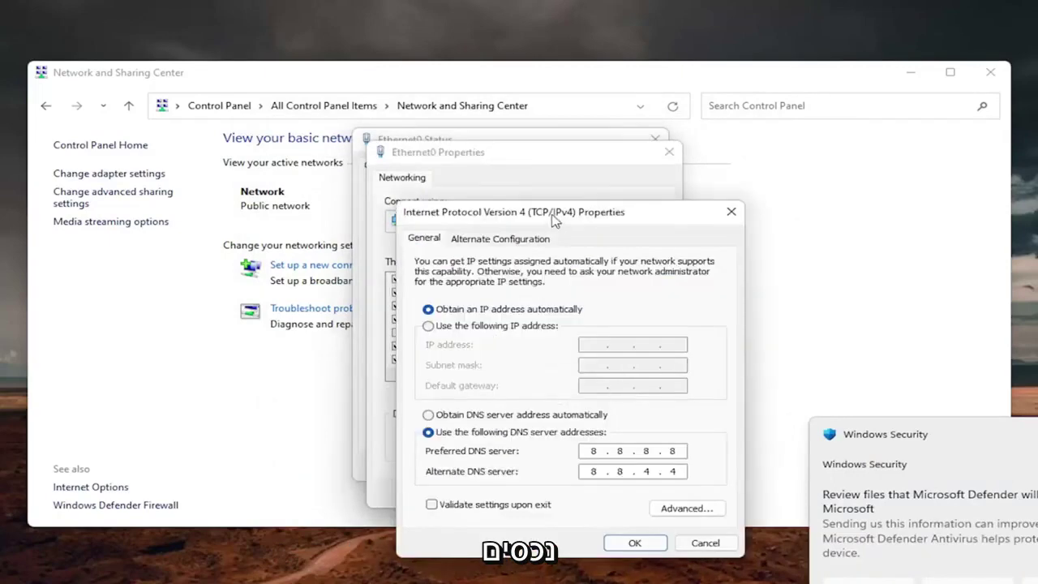
left_click_drag(562, 214, 534, 144)
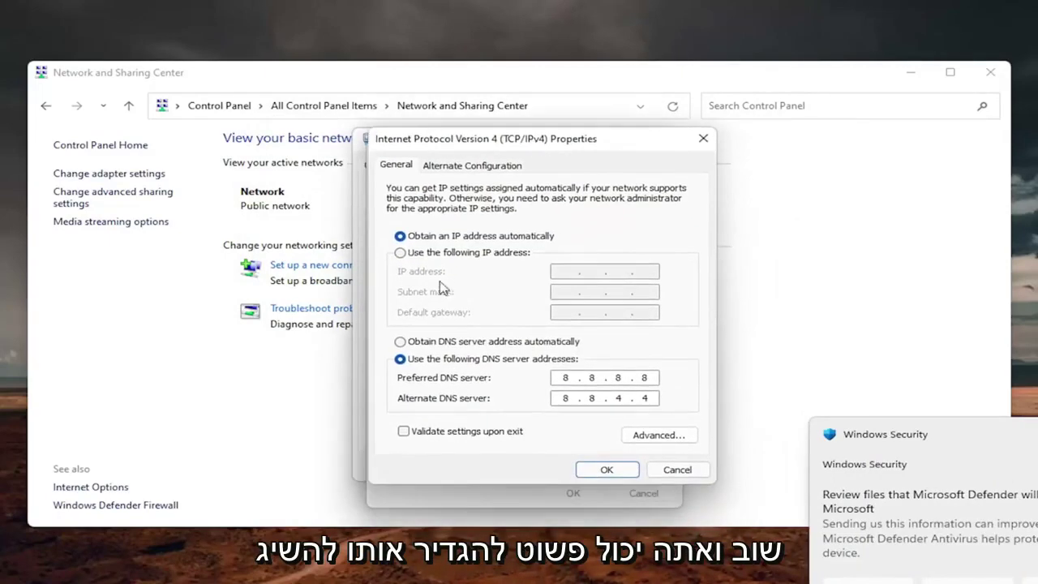
left_click(400, 343)
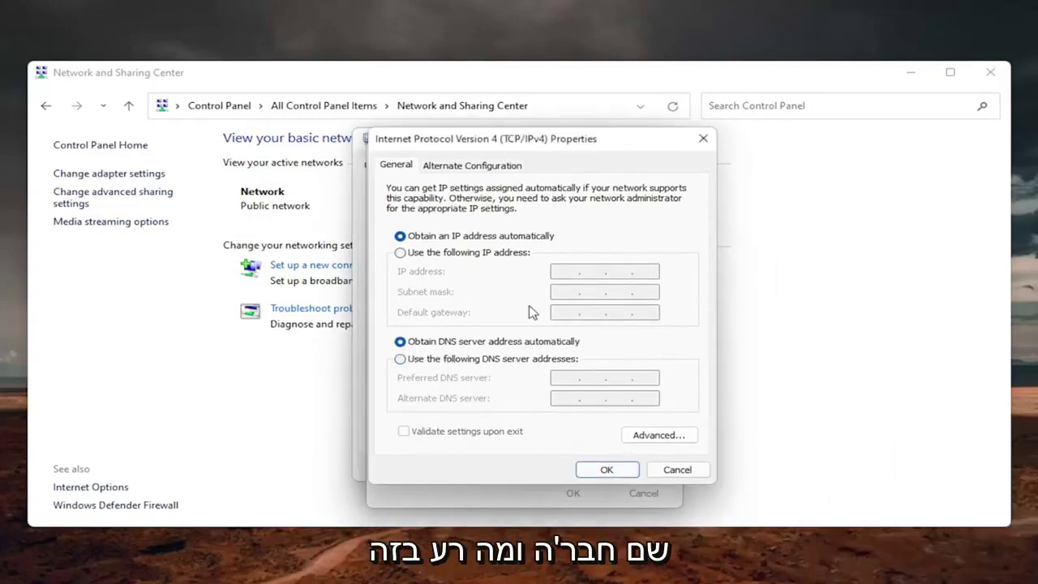
left_click(608, 470)
Close the Ethernet0 properties and status dialogs and the Network and Sharing Center window.
left_click(664, 152)
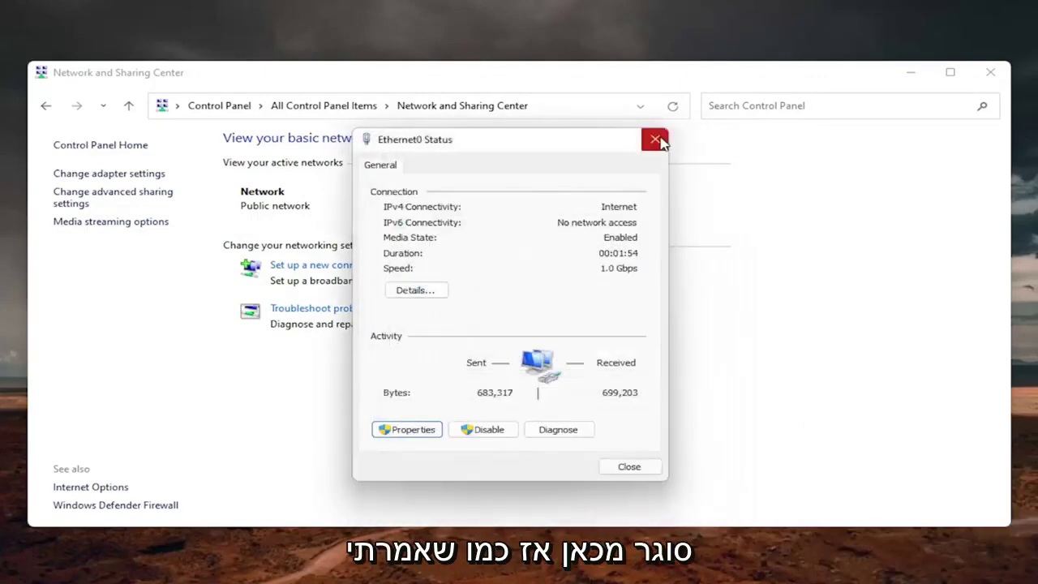
left_click(655, 140)
left_click(991, 71)
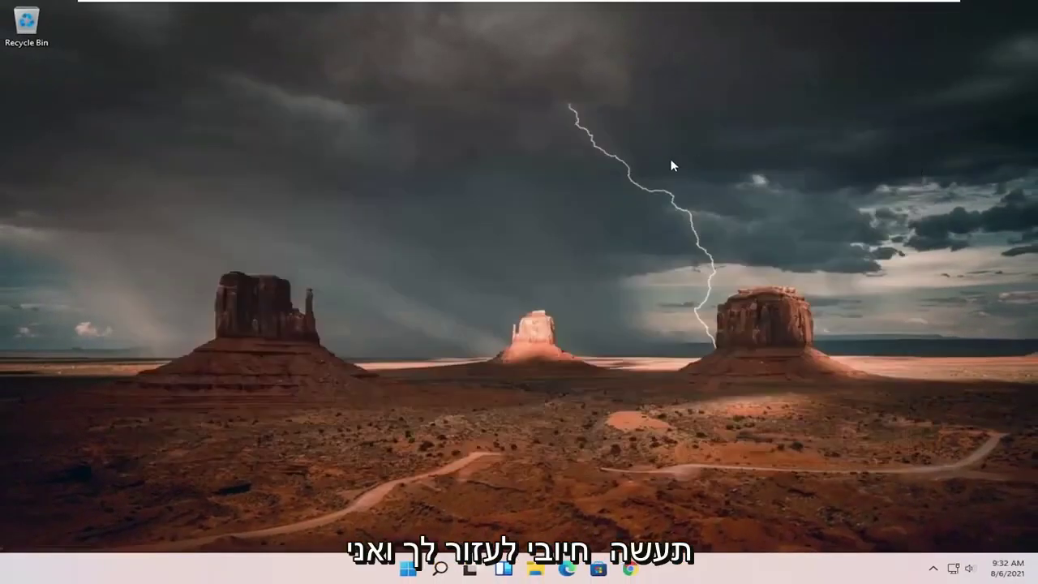